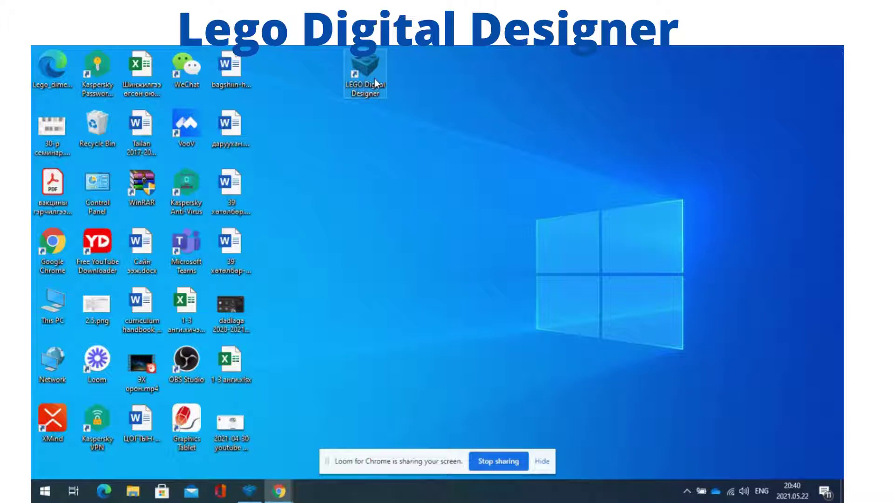
Launch LEGO Digital Designer and start a new empty model, discarding the unsaved changes to Untitled3.
double_click(365, 69)
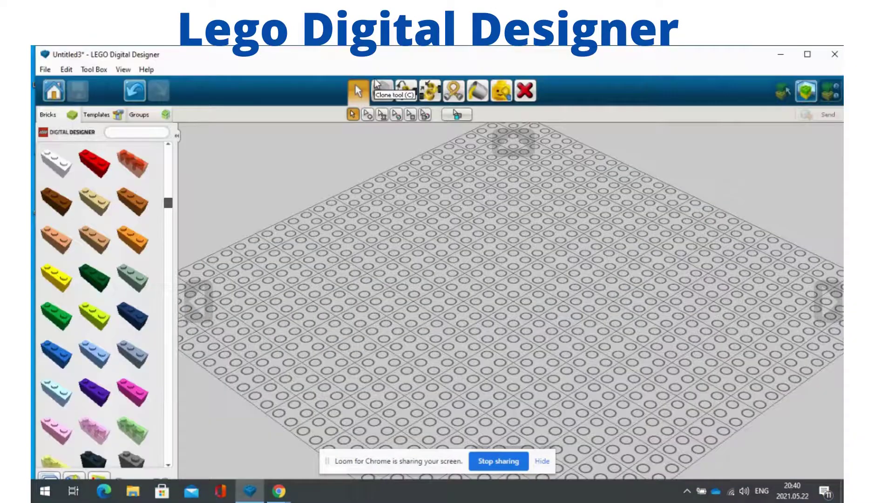
left_click(44, 70)
left_click(65, 84)
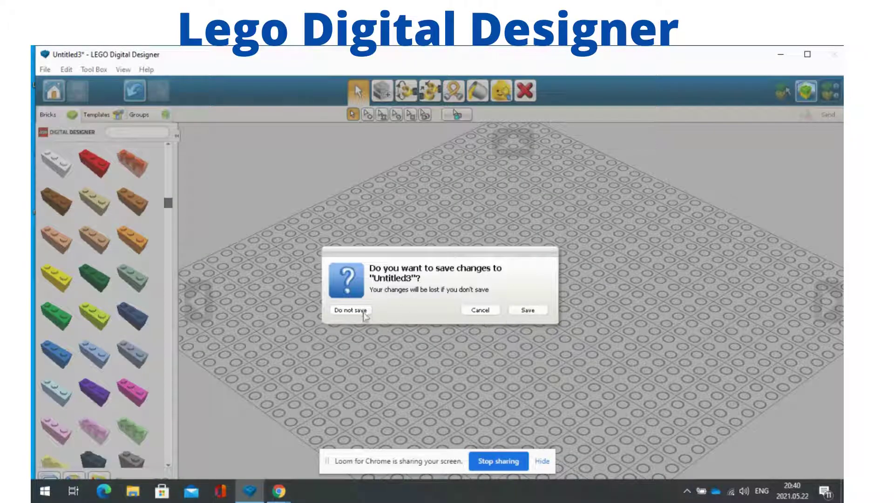
left_click(350, 310)
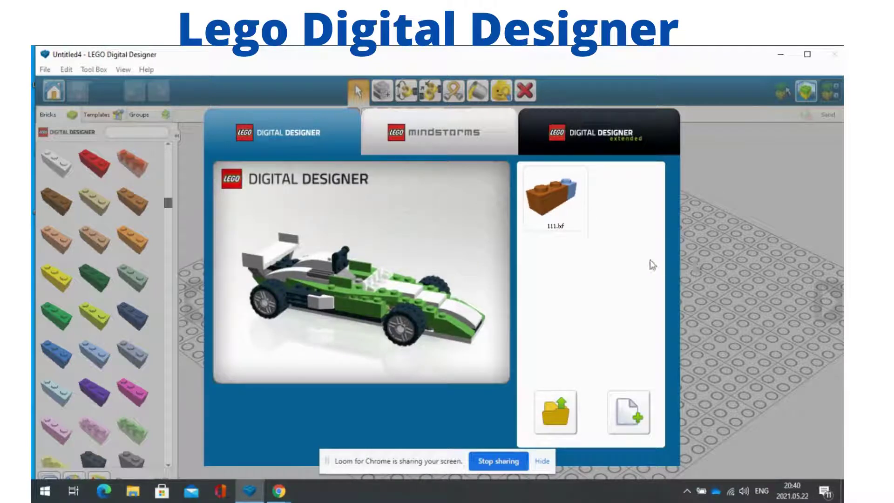
left_click(626, 417)
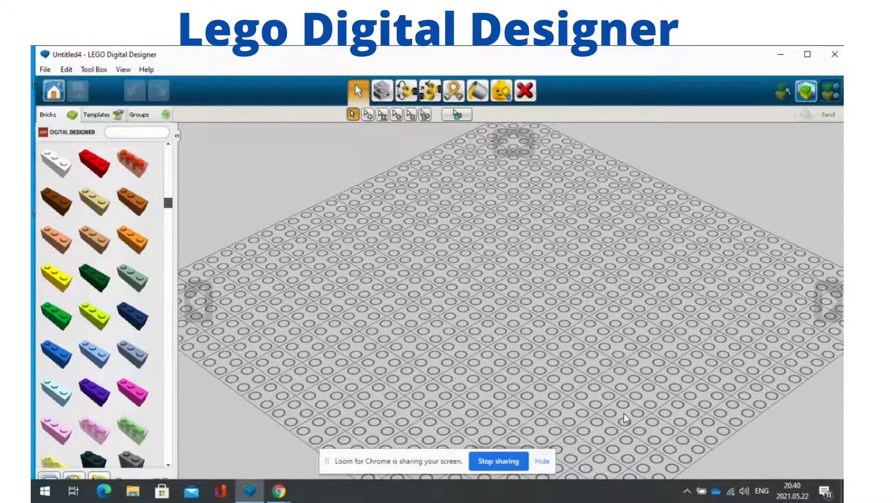
Place a dark brown 1x6 brick near the baseplate's far corner and stack a lighter brown 1x6 brick on top of it.
left_click_drag(168, 205, 168, 153)
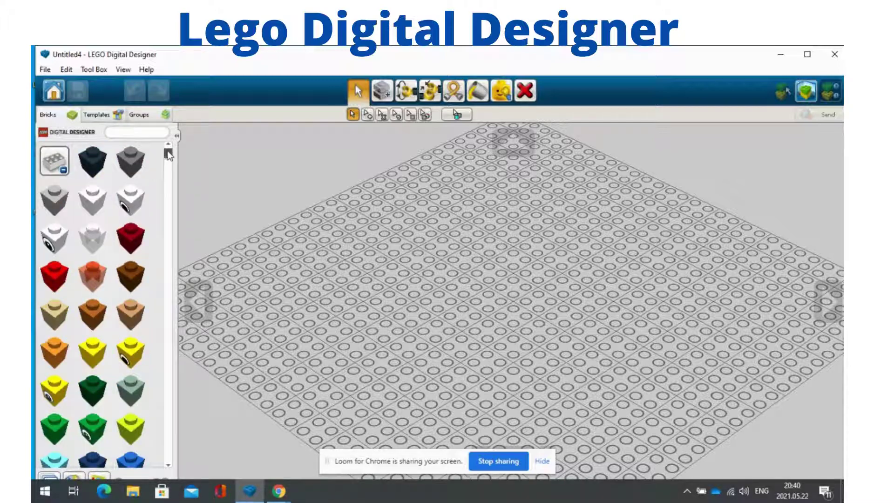
left_click(65, 176)
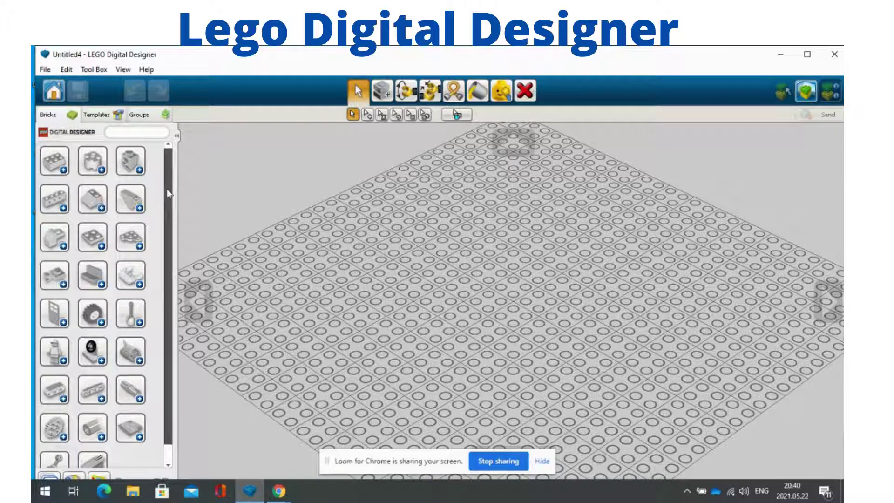
scroll(169, 194, "down", 1)
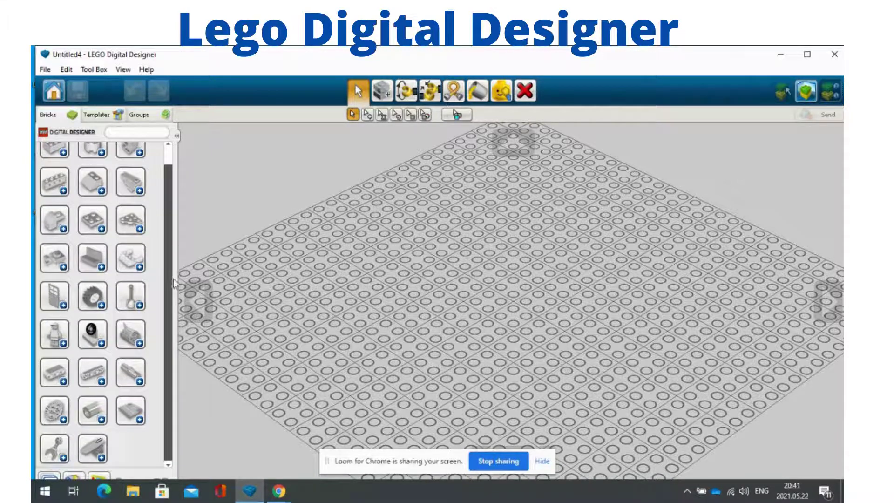
scroll(70, 410, "up", 1)
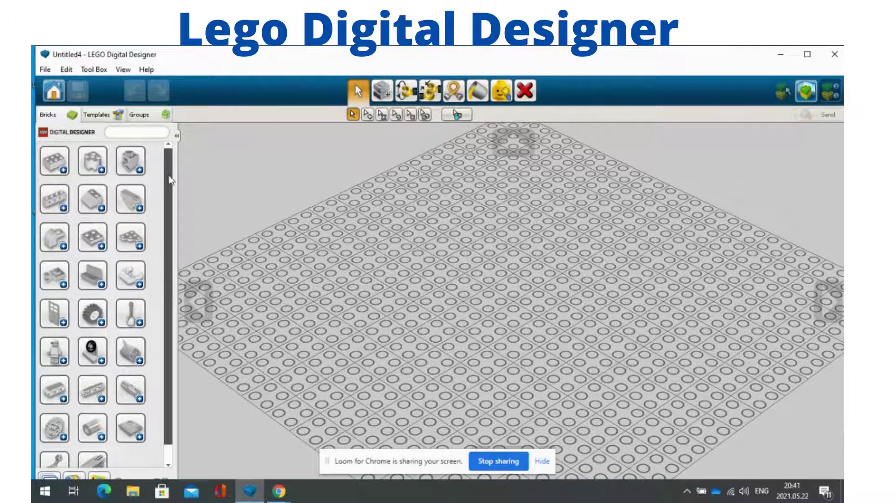
left_click(63, 171)
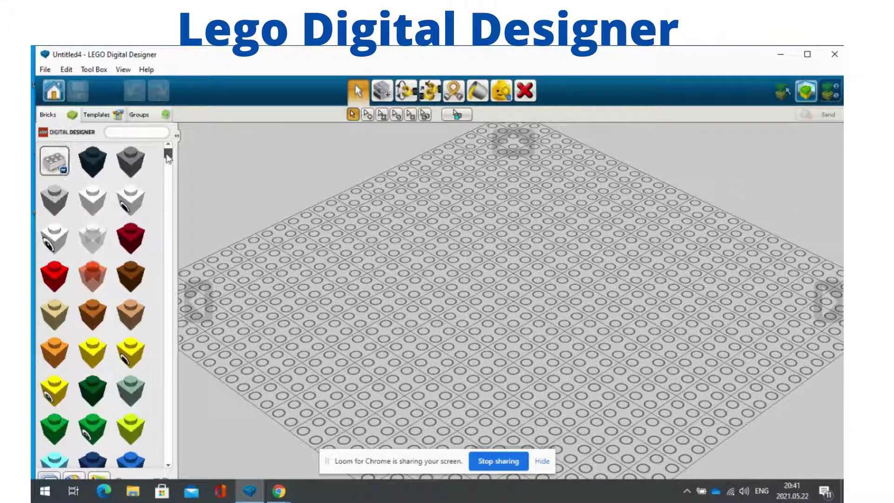
left_click_drag(168, 157, 168, 291)
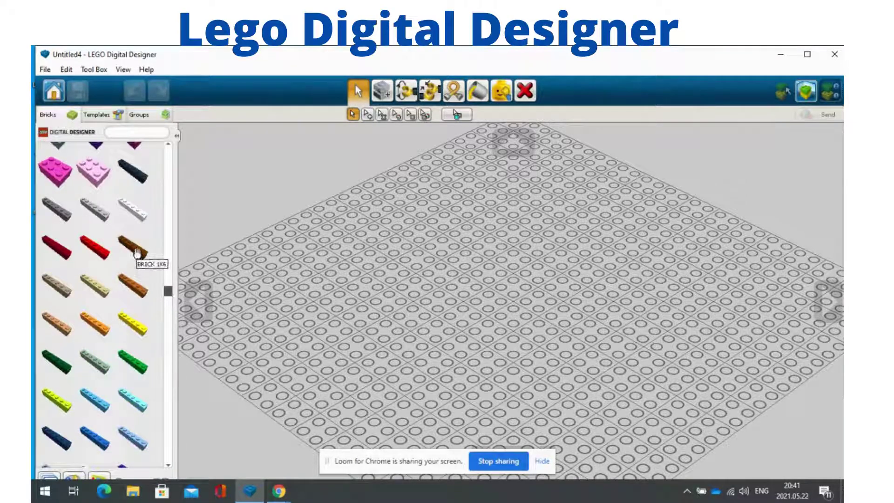
left_click(133, 246)
left_click(549, 240)
left_click_drag(549, 240, 481, 208)
left_click(481, 209)
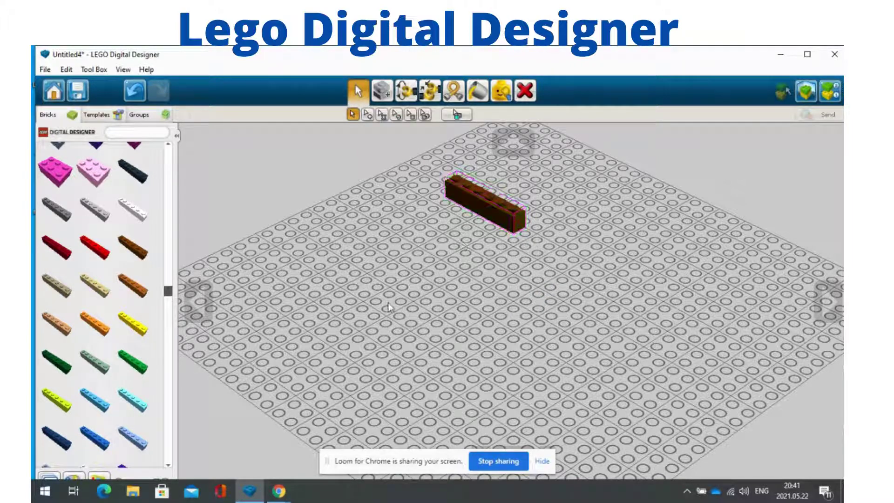
left_click(132, 291)
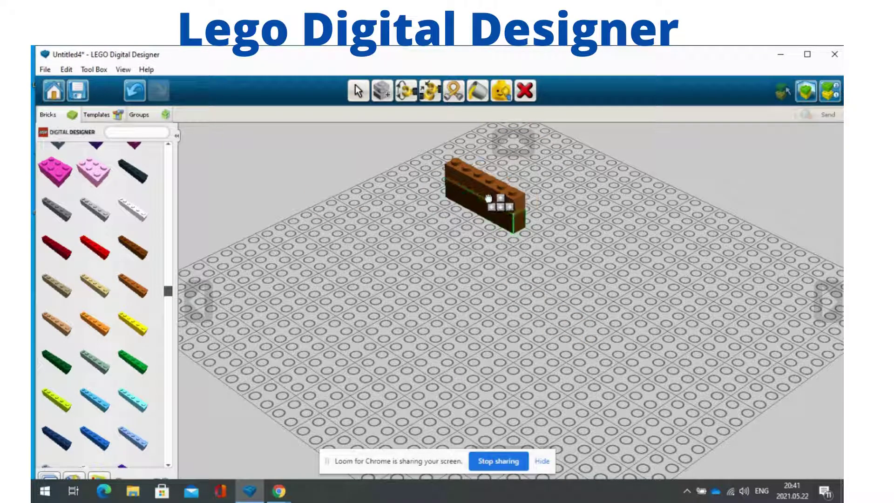
left_click(490, 195)
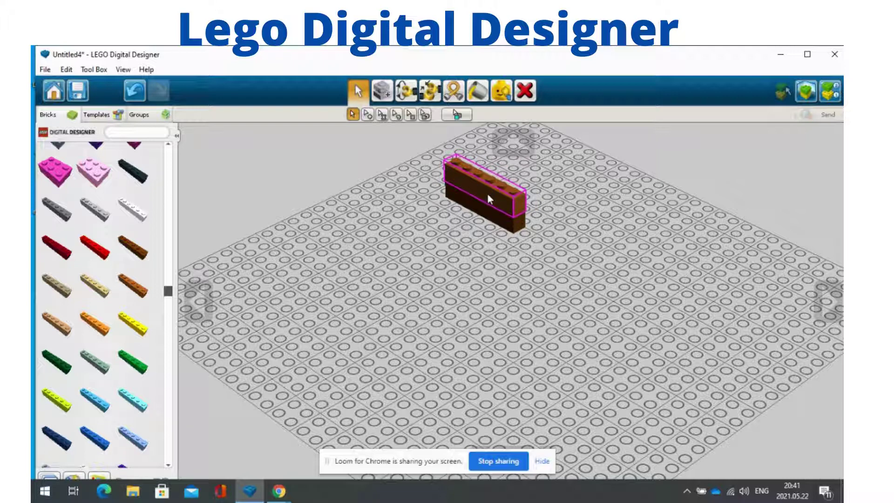
Place a tan 1x6 brick parallel to the brown stack and a light brown 1x6 brick in front of the tan one.
left_click(96, 287)
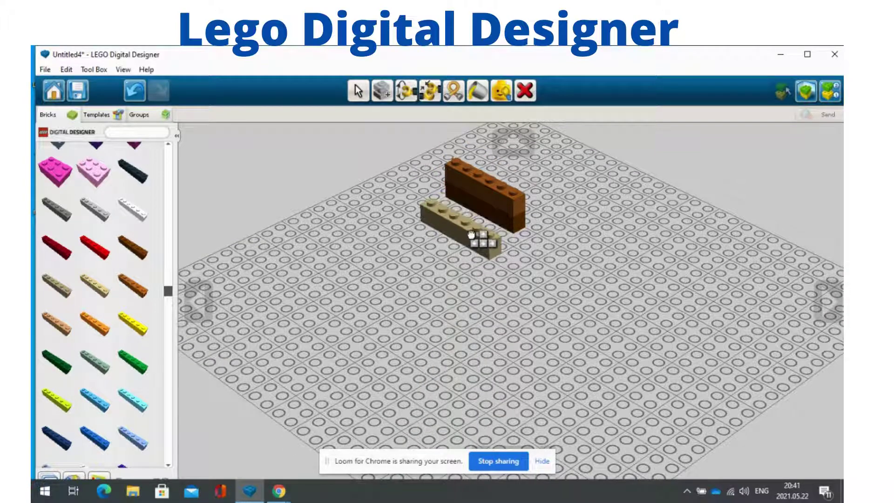
left_click(475, 231)
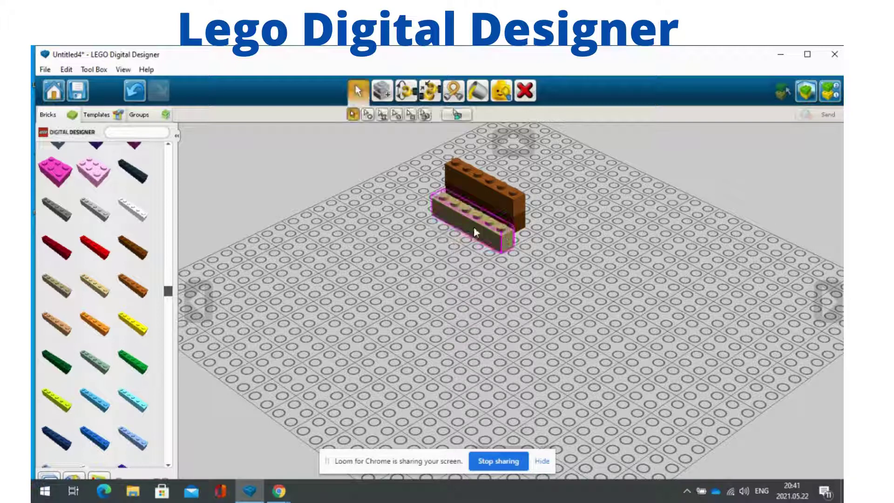
left_click(461, 280)
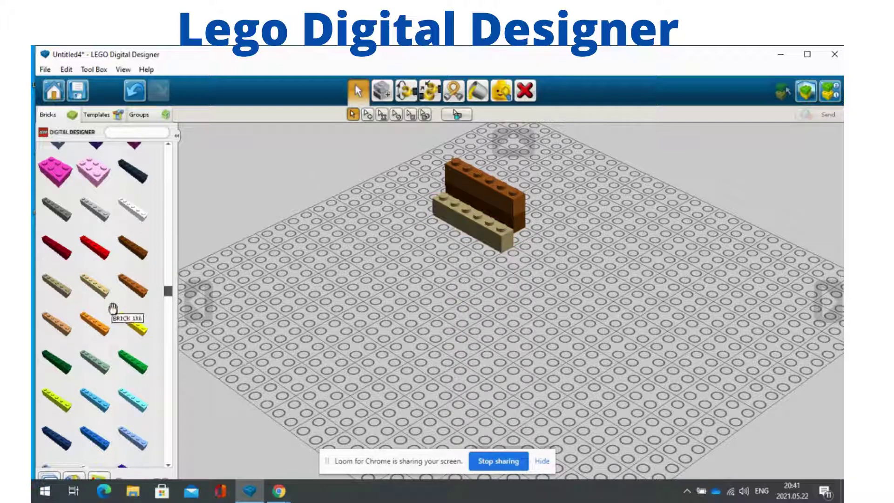
left_click(62, 329)
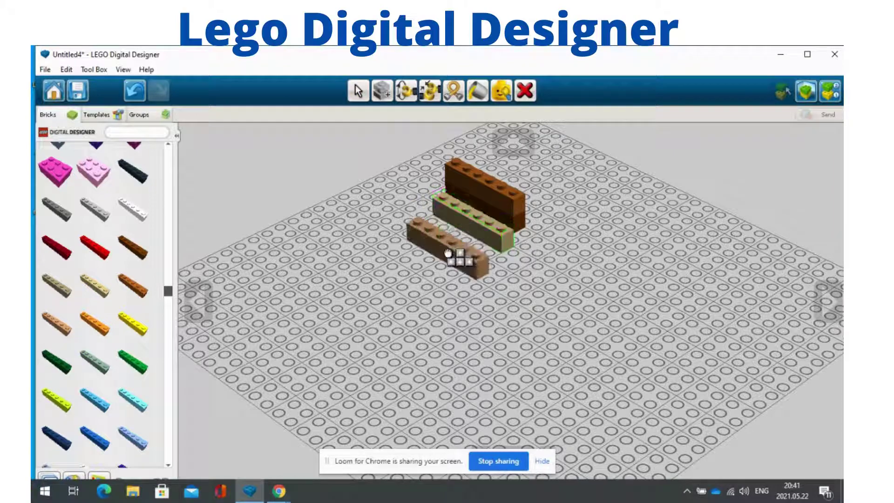
left_click(450, 248)
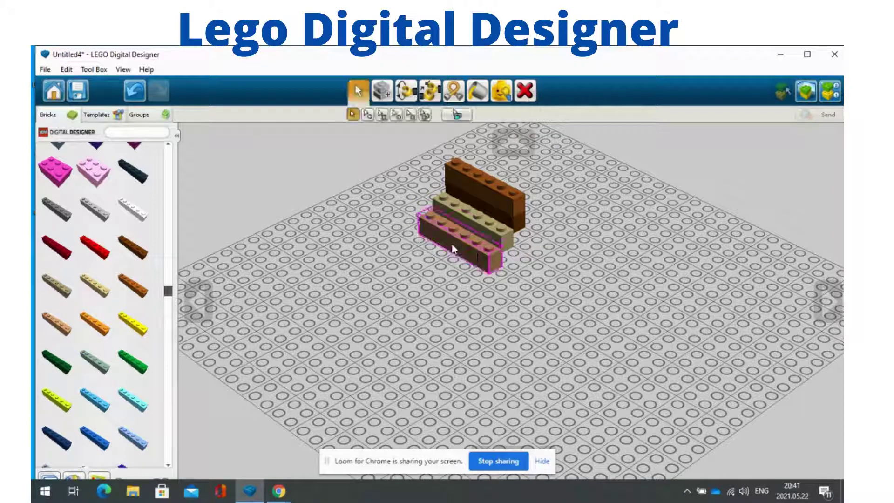
Rearrange the bricks into two stacks, tan on top of light brown and dark brown on top of the lighter brown.
left_click_drag(452, 244, 480, 220)
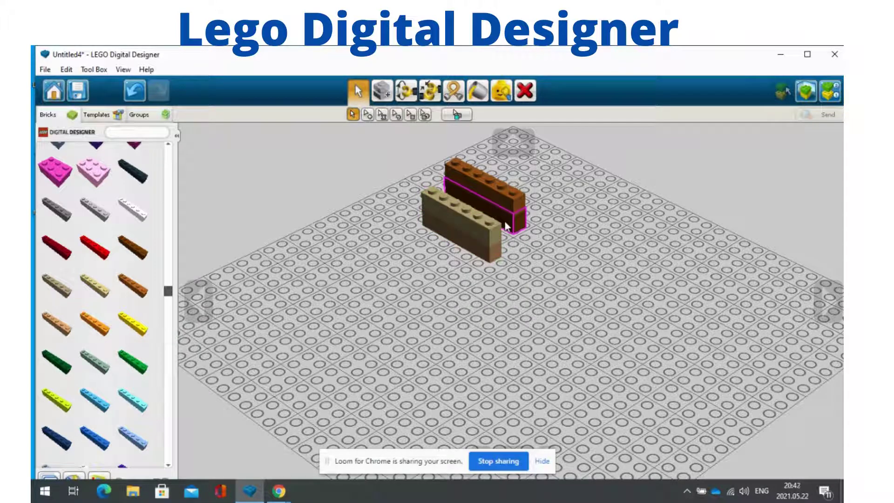
left_click_drag(507, 226, 501, 192)
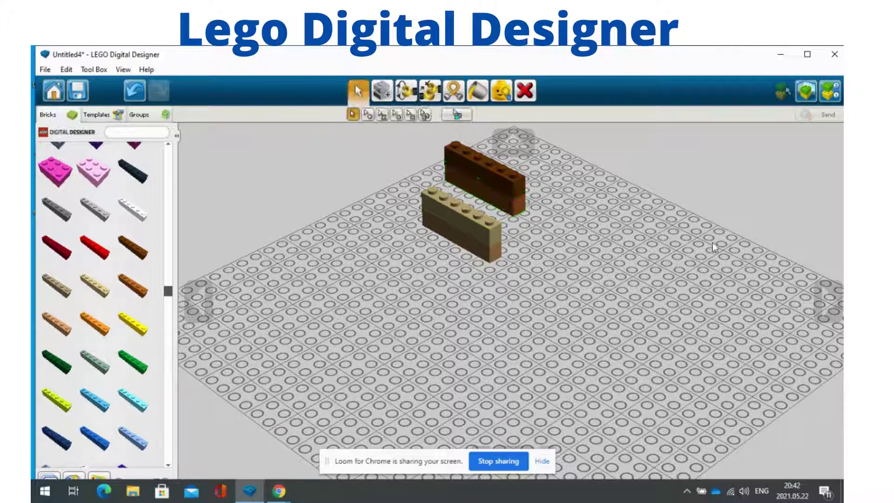
left_click(822, 301)
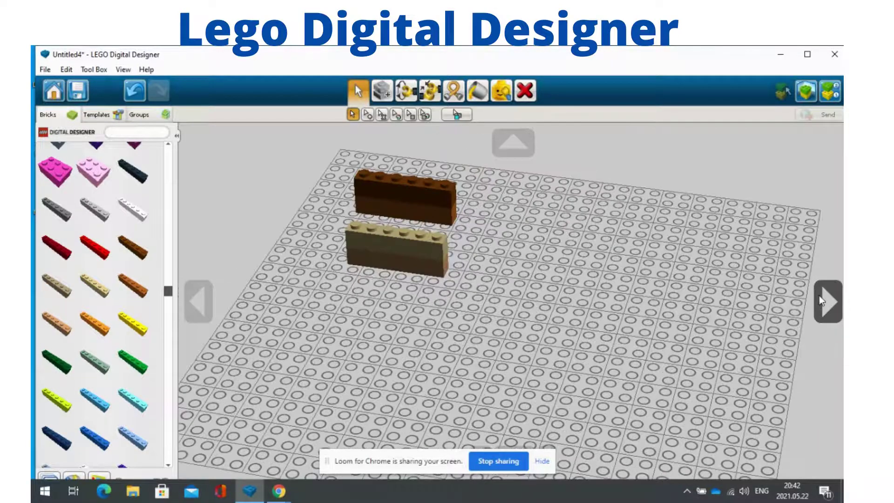
left_click(199, 300)
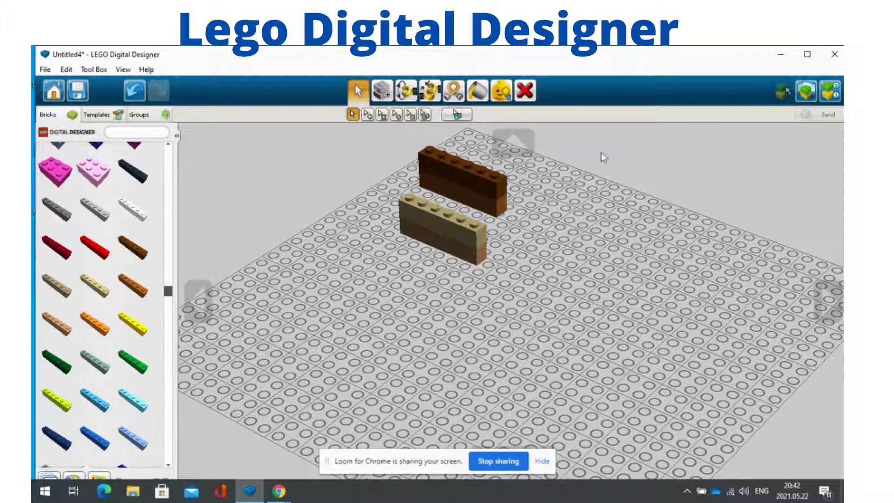
Step through the building guide to its last step, and preview the model in View mode before returning to Build mode.
left_click(832, 93)
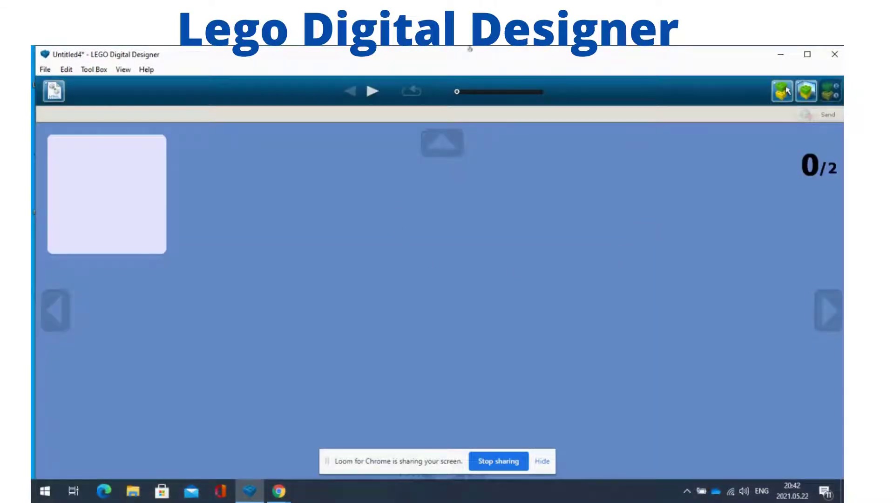
left_click(371, 91)
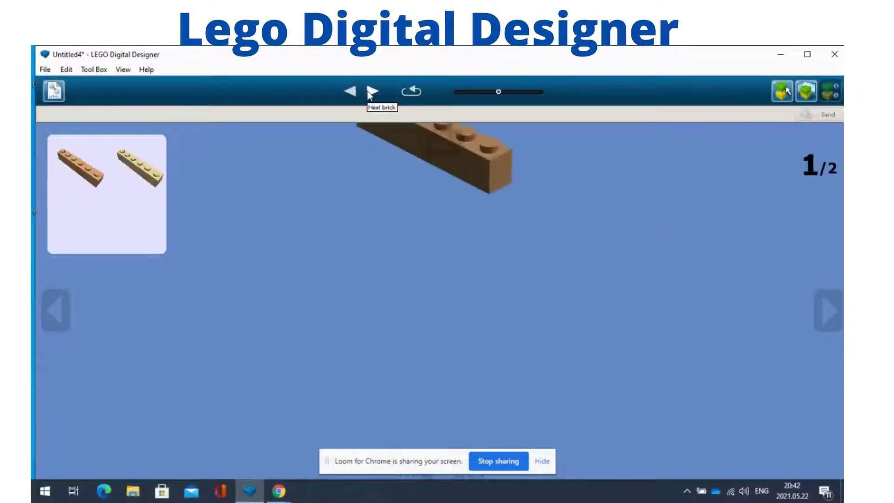
left_click(371, 91)
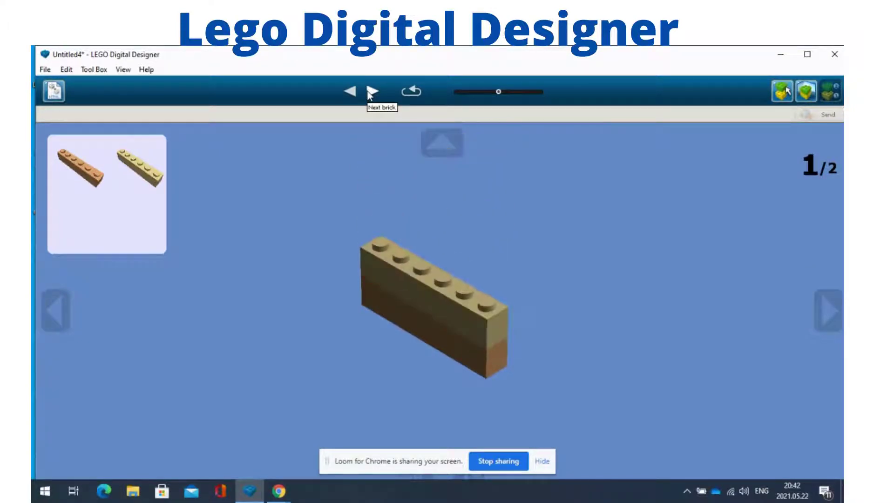
left_click(371, 91)
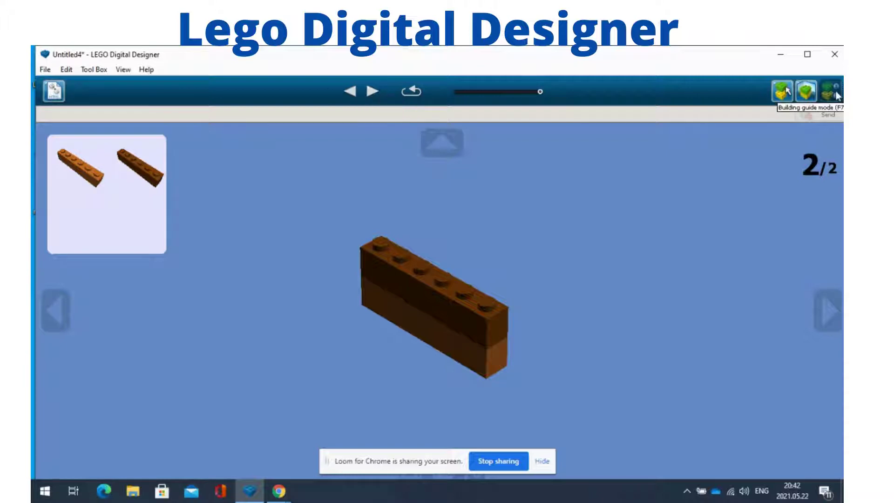
left_click(808, 92)
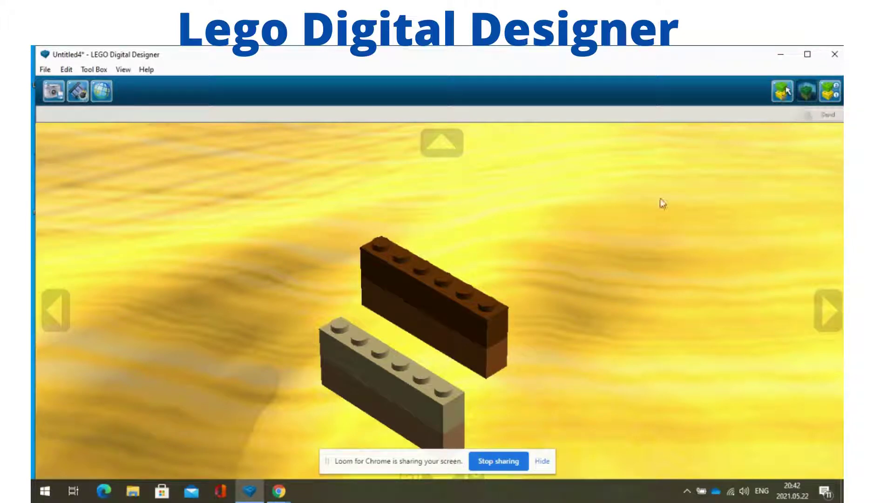
left_click(781, 93)
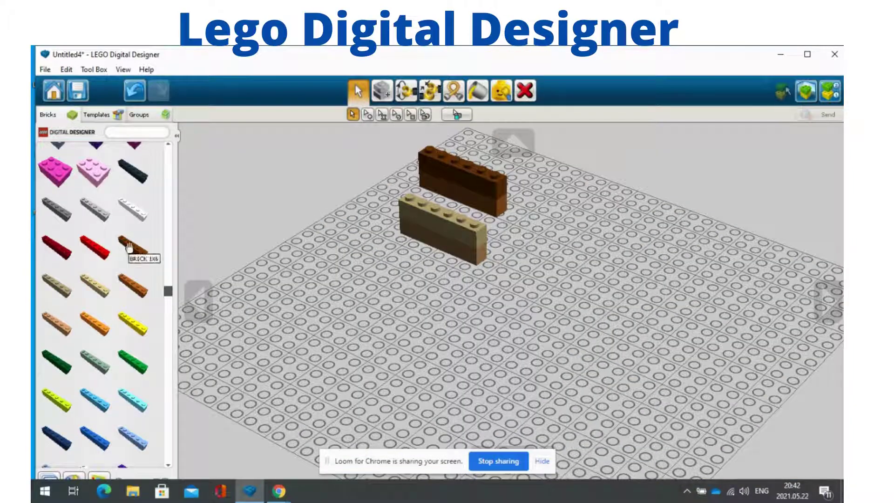
Place a light gray 1x1 plate from the plates category on the baseplate near the end of the dark brown stack.
left_click_drag(168, 290, 168, 153)
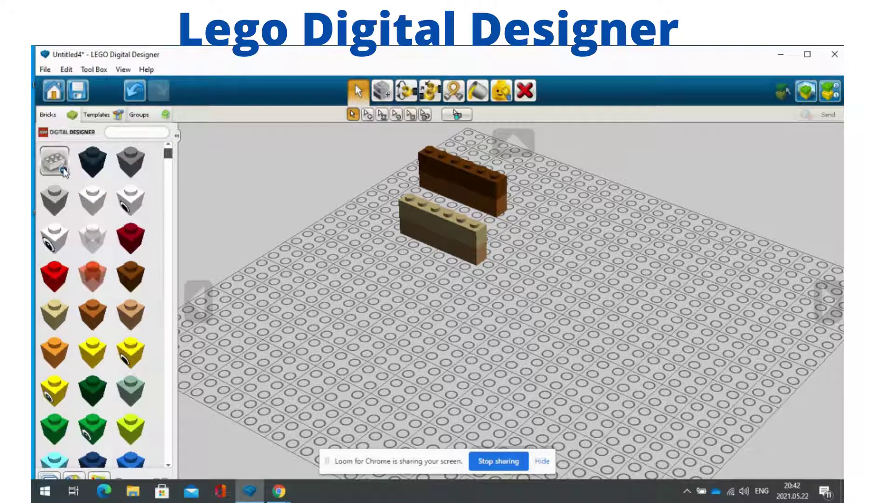
left_click(63, 168)
left_click(87, 231)
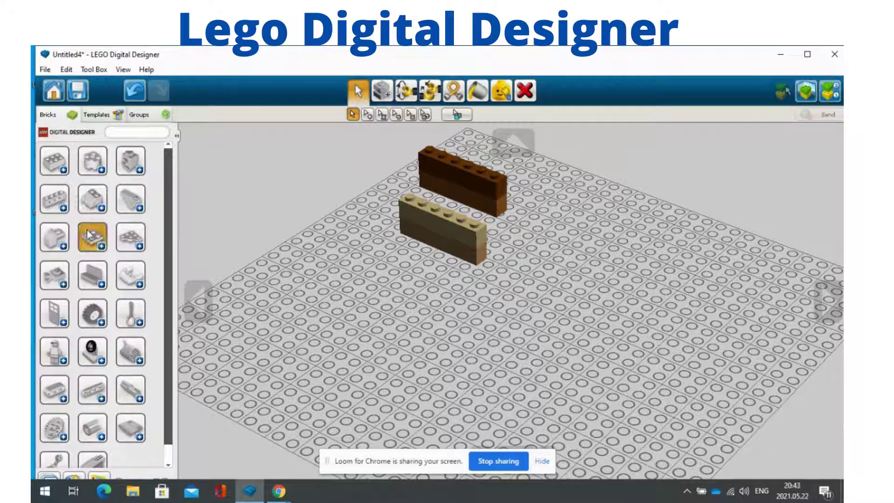
left_click(99, 278)
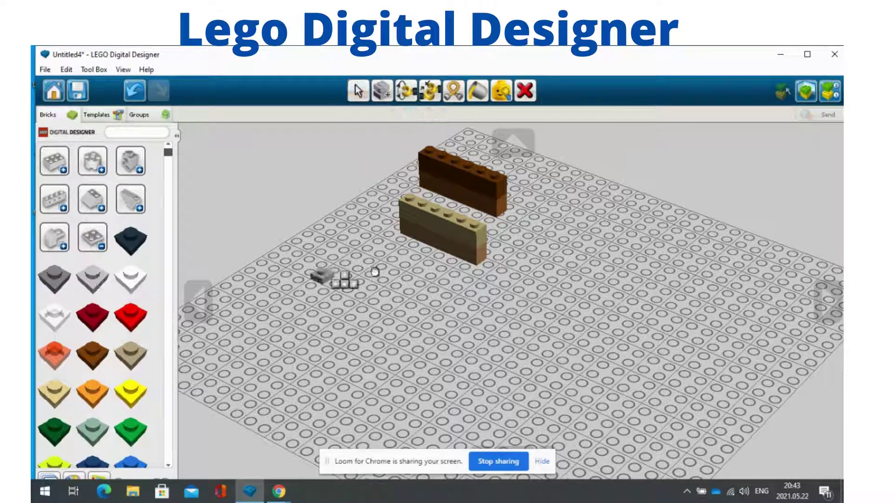
left_click(528, 221)
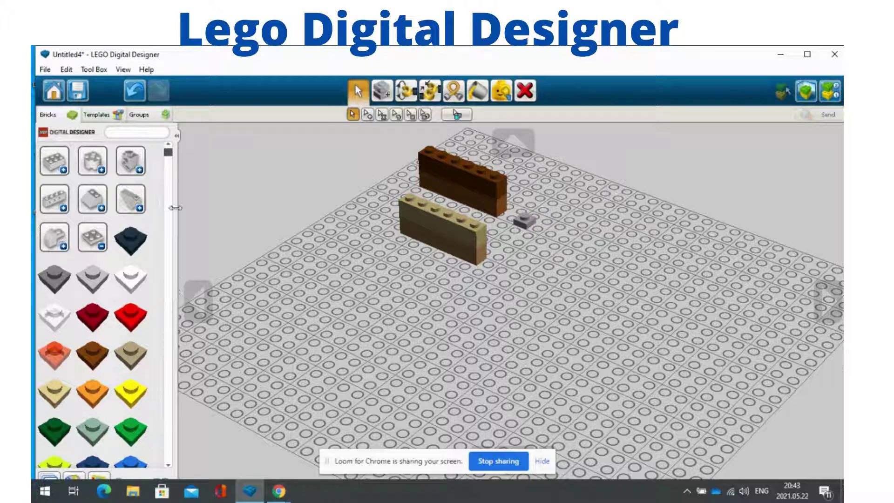
Place the large orange plate with studs along its edges on the baseplate, in front of the small gray plate.
left_click_drag(168, 153, 166, 429)
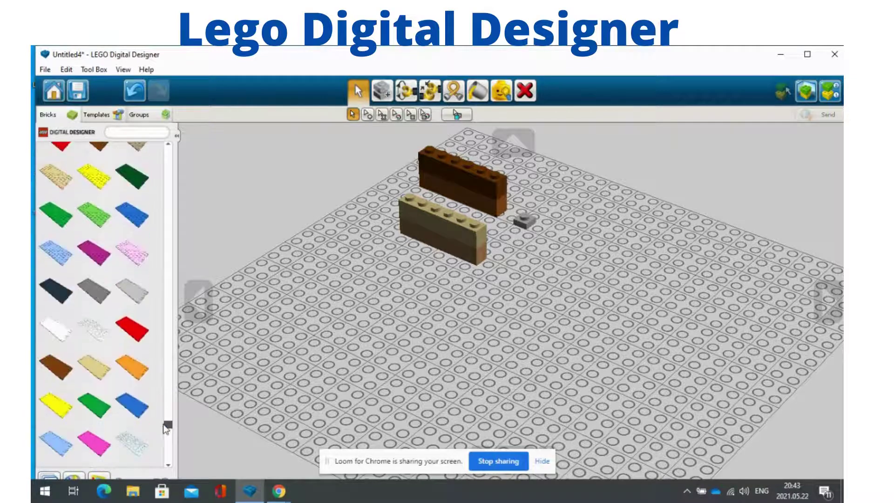
left_click(127, 367)
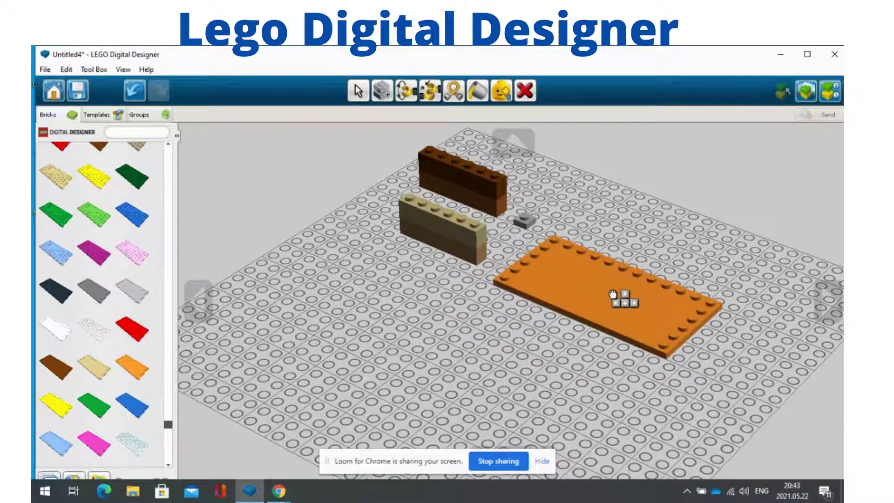
left_click(610, 275)
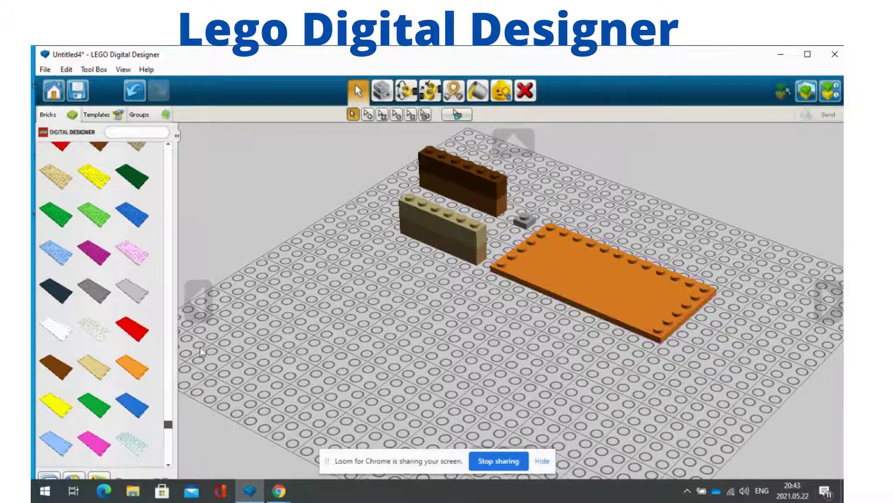
Collapse the plates category in the brick palette and look through the minifigure parts category.
left_click_drag(167, 425, 163, 154)
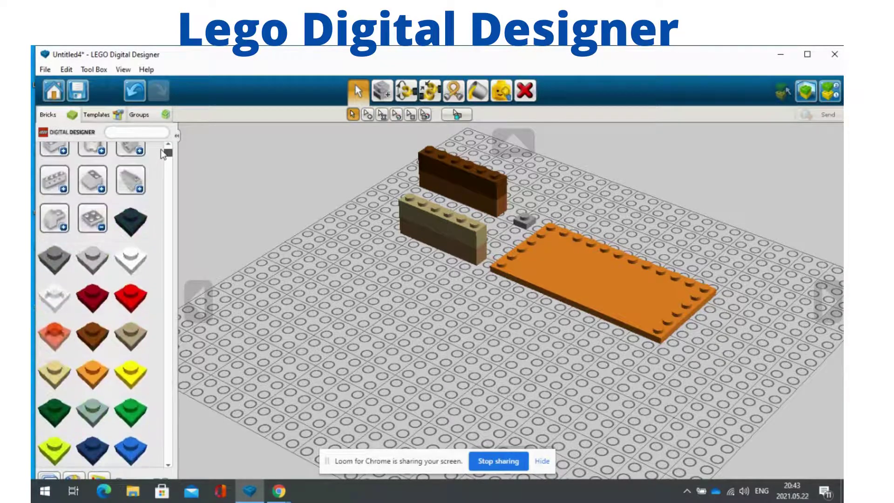
left_click(102, 229)
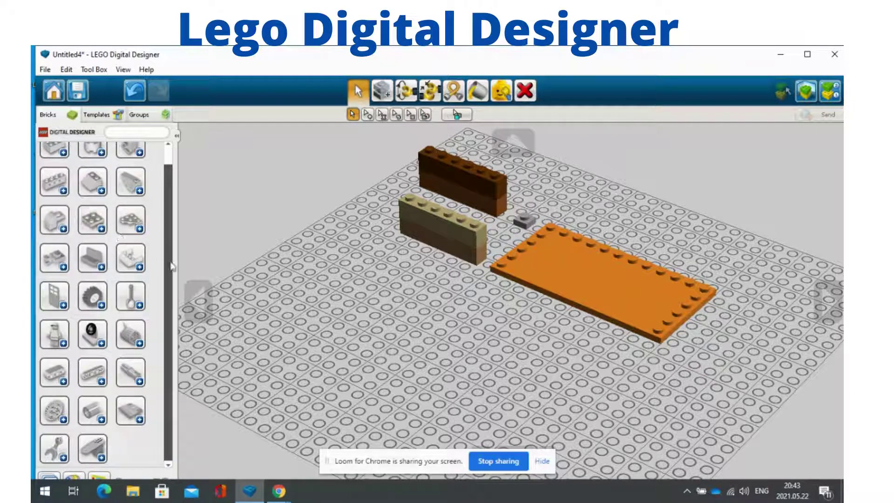
left_click(63, 343)
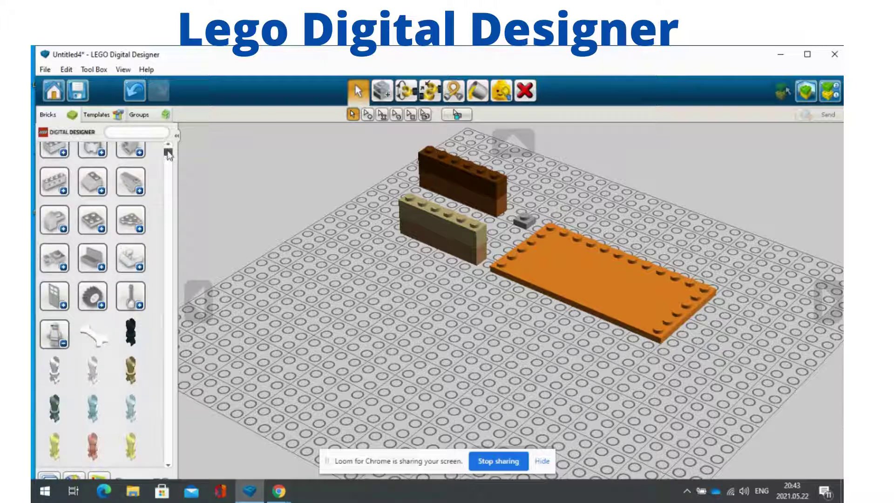
left_click_drag(168, 153, 168, 307)
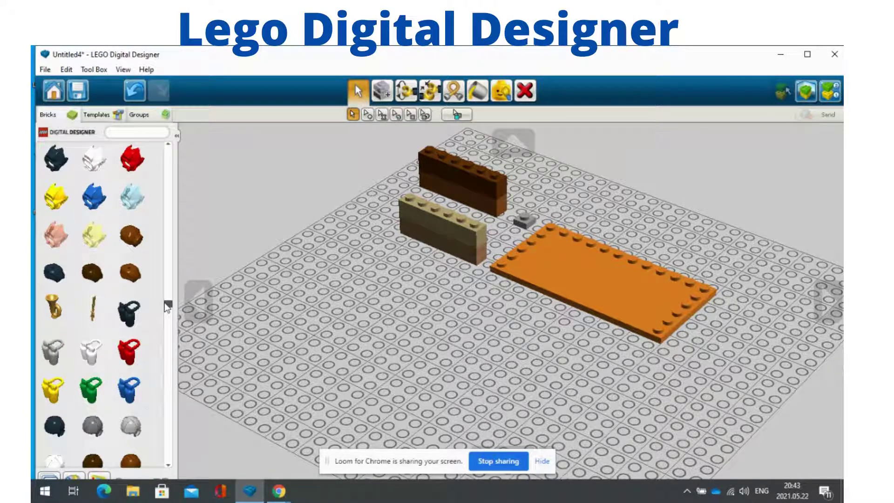
left_click_drag(166, 301, 162, 144)
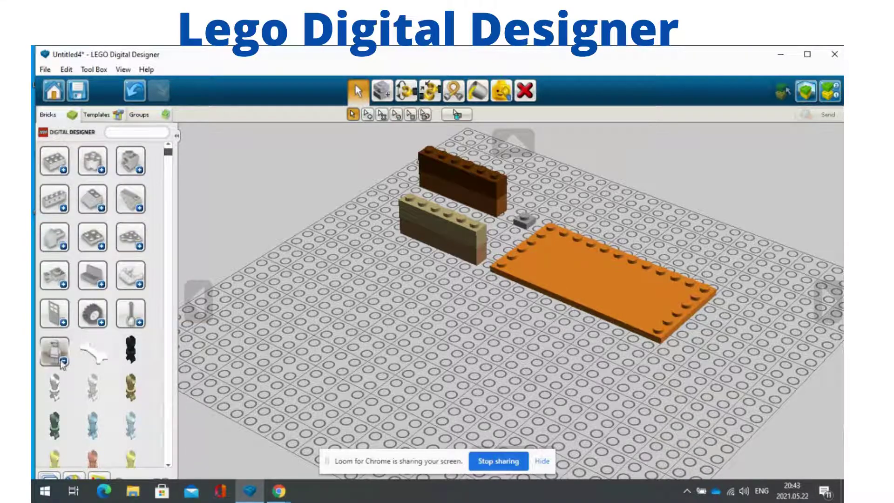
Look through the wheels category in the brick palette, collapse it, and view the remaining categories.
left_click(98, 325)
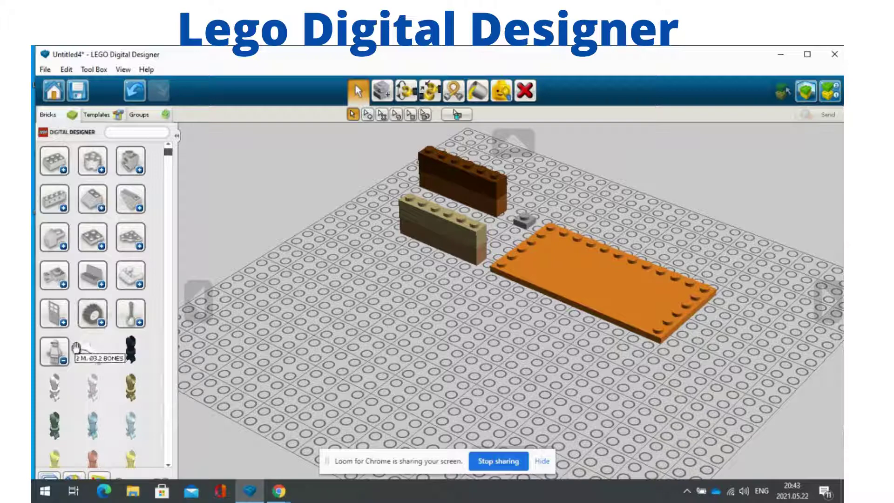
left_click(93, 326)
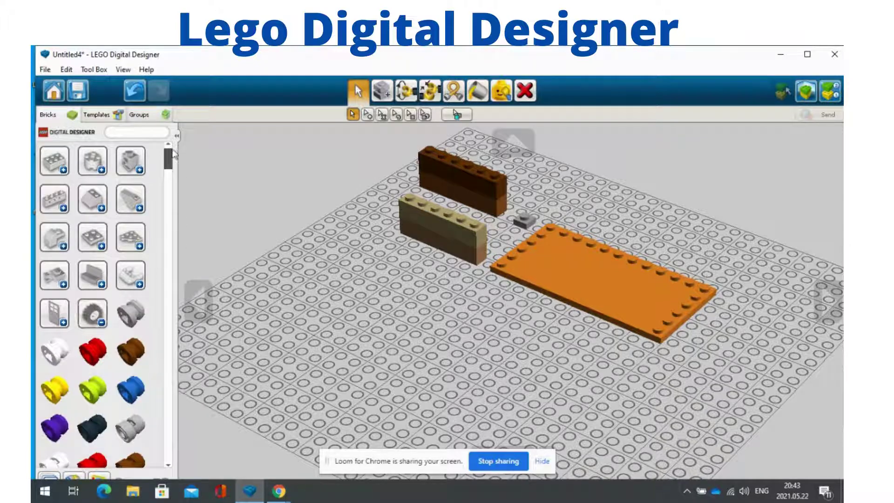
left_click_drag(168, 160, 171, 142)
mouse_move(166, 157)
left_mouse_down()
mouse_move(178, 315)
mouse_move(166, 445)
mouse_move(160, 146)
left_mouse_up()
left_click(105, 326)
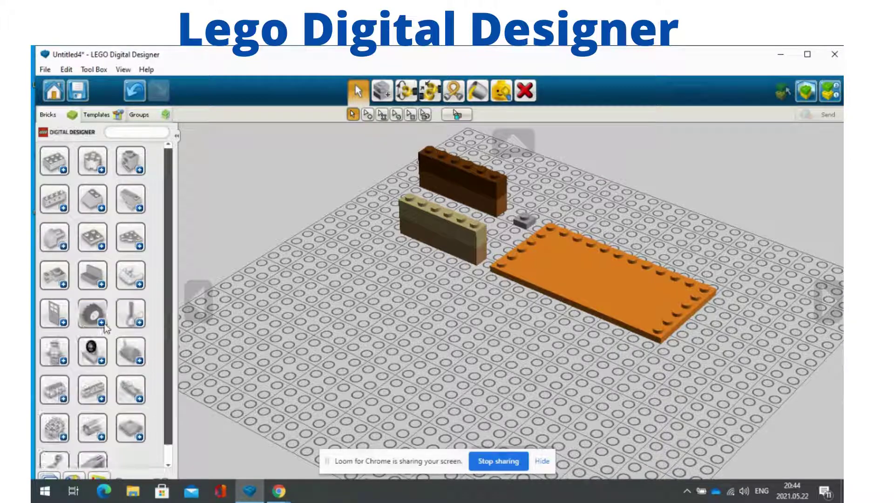
scroll(171, 345, "down", 1)
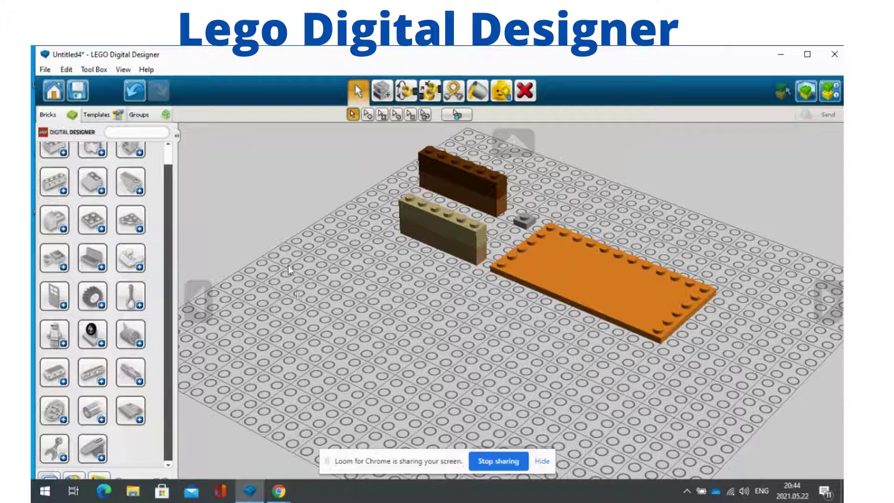
Return to the start screen, saving the model as 2222 in the Models folder, and reopen 2222.lxf from there.
left_click(48, 94)
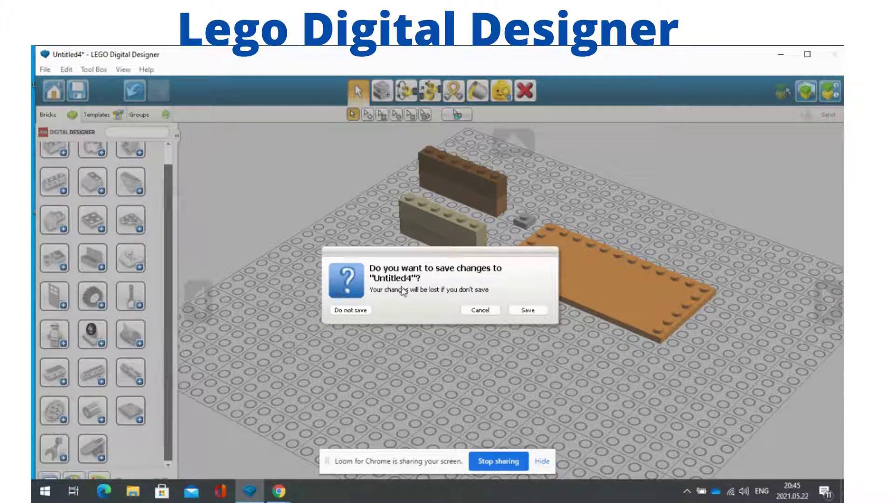
left_click(528, 310)
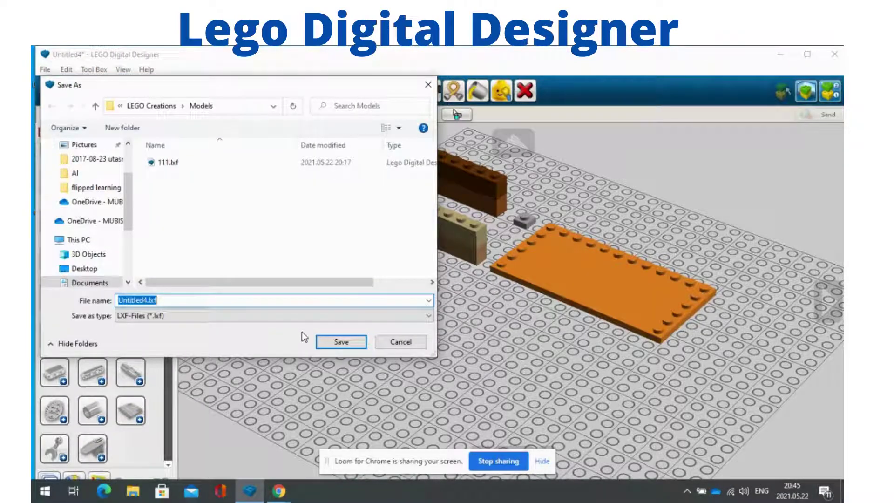
type("2222")
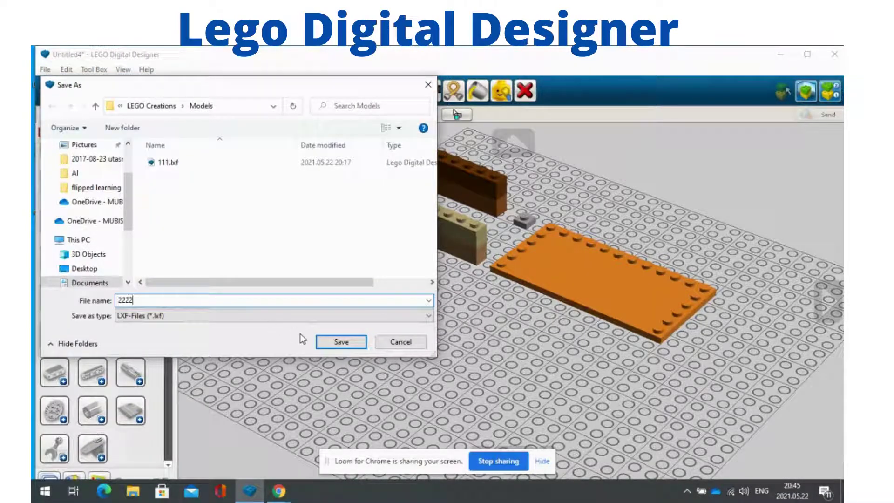
left_click(337, 342)
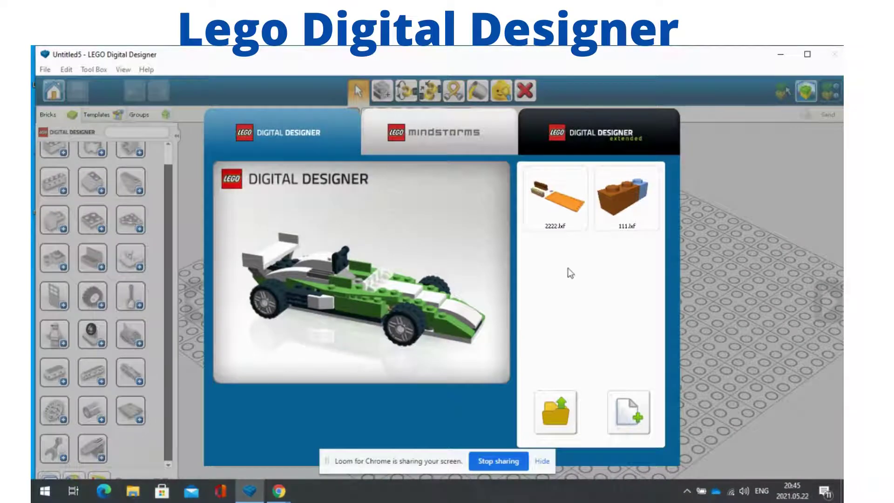
left_click(567, 211)
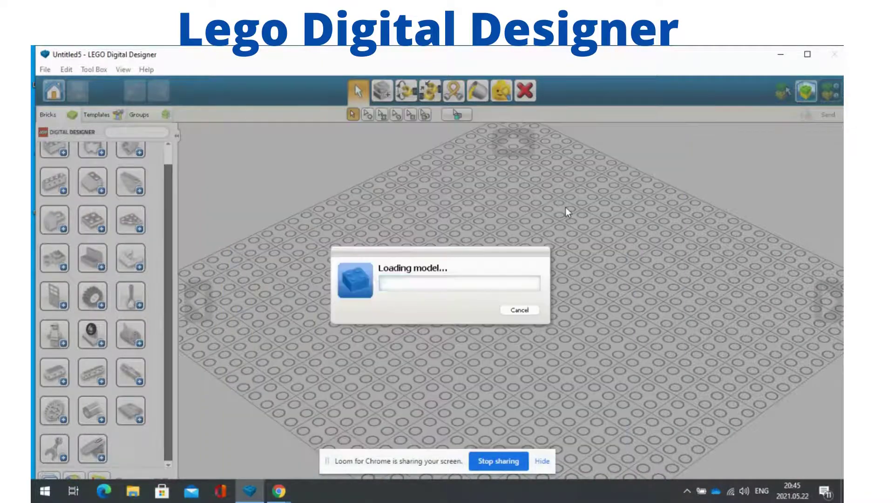